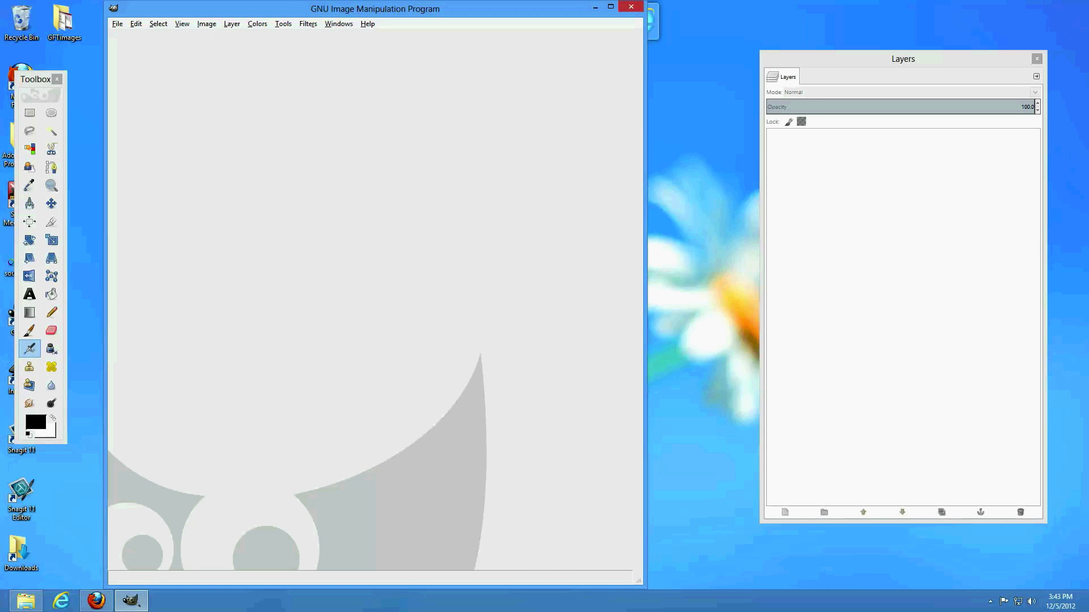
# Create a new blank image from the US-Letter (300ppi) template, with the advanced options expanded
pyautogui.hotkey('alt', 'f')
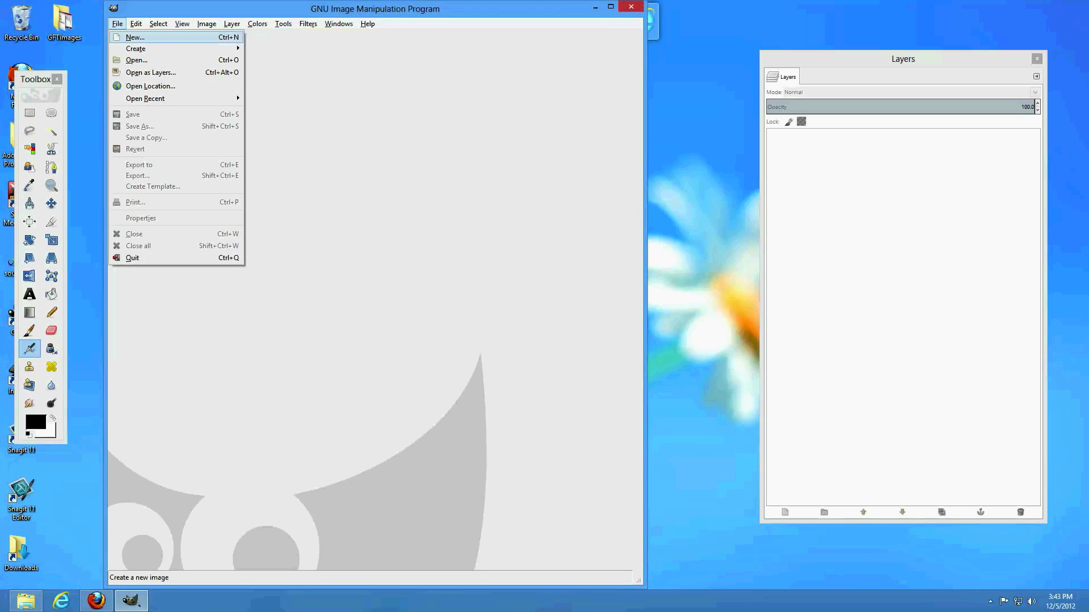
pyautogui.press('Return')
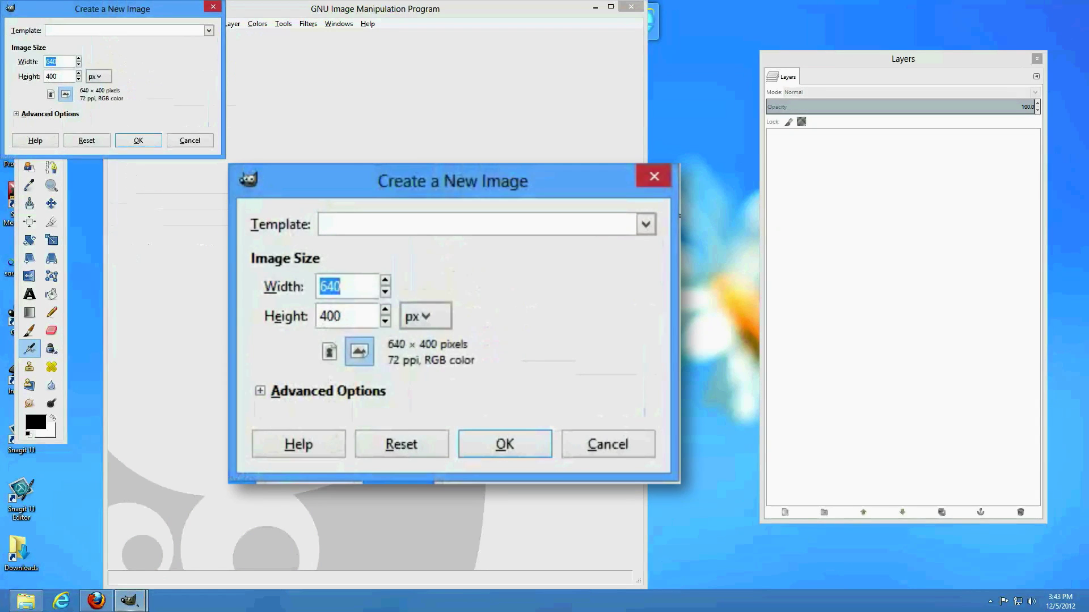
pyautogui.click(209, 30)
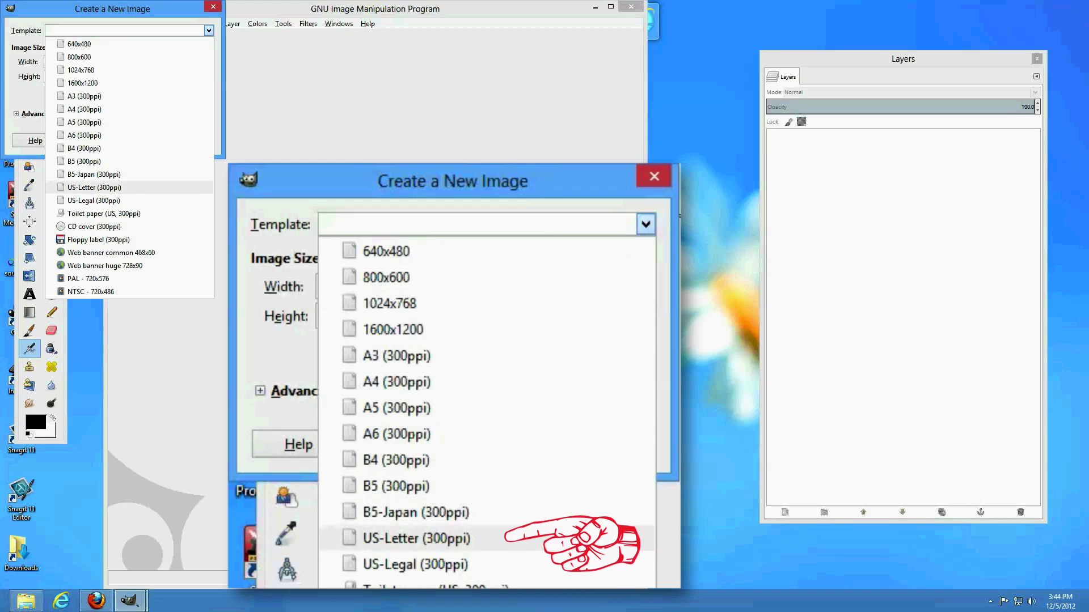
pyautogui.press('Return')
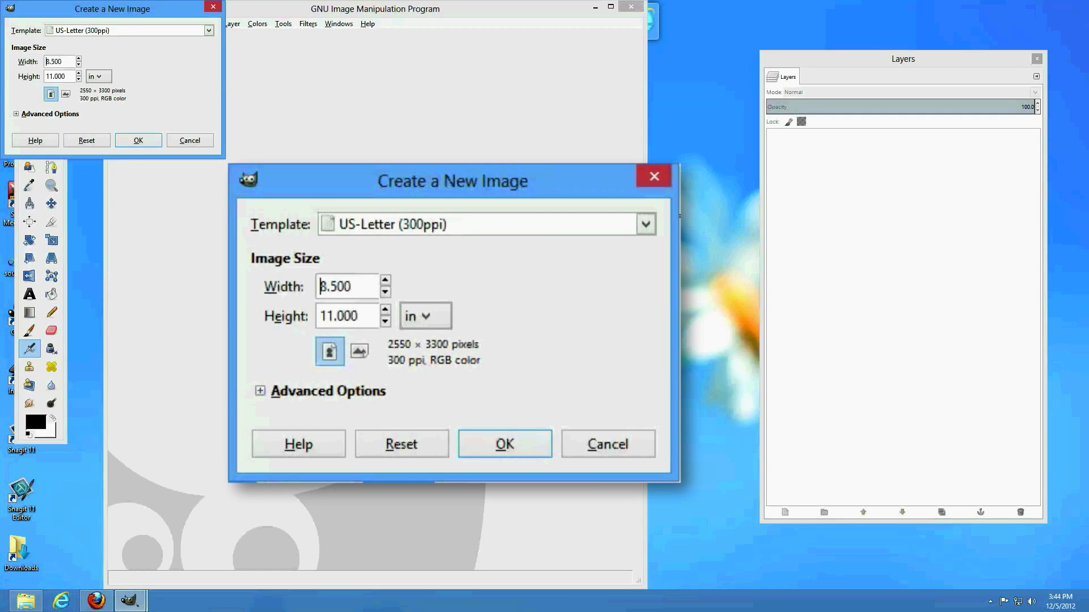
pyautogui.hotkey('alt', 'a')
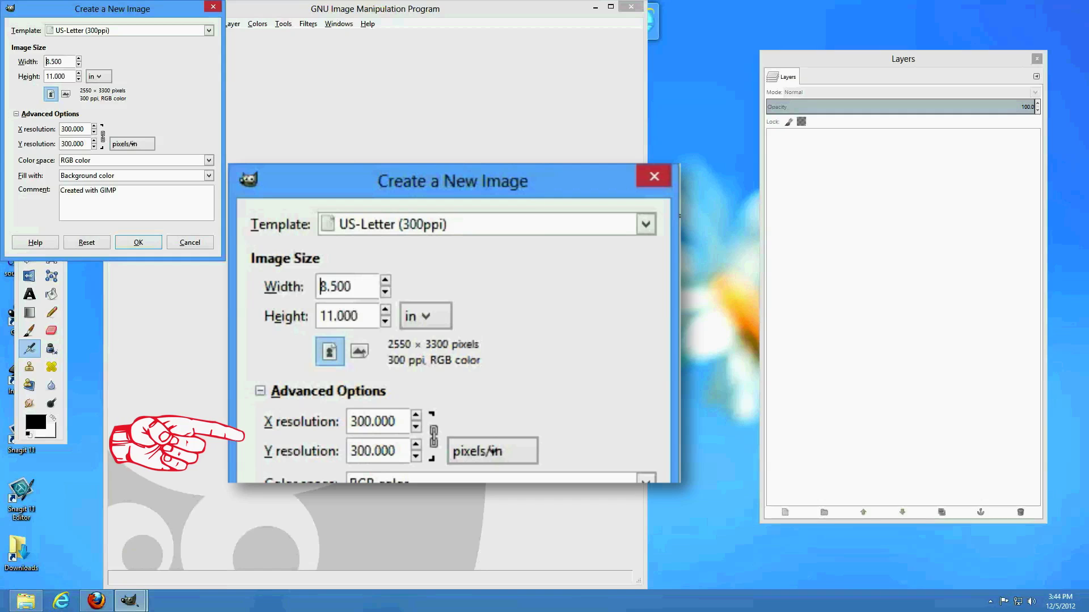
pyautogui.press('Return')
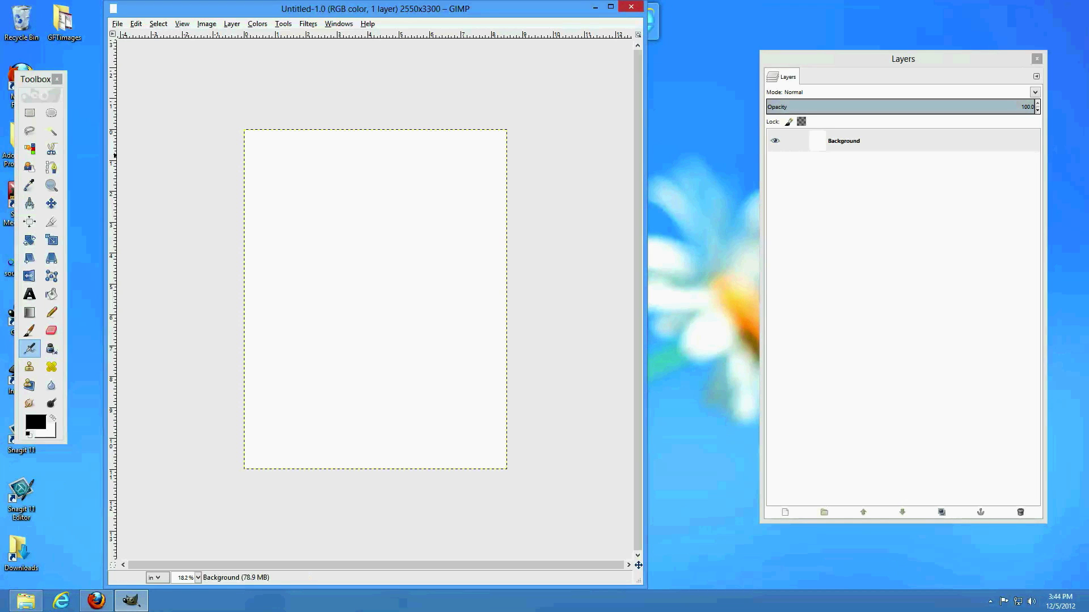
# Import 2_25InchSizeButtonTemplate.pdf as a separate image at a resolution of 300 pixels/in
pyautogui.click(117, 24)
pyautogui.click(138, 61)
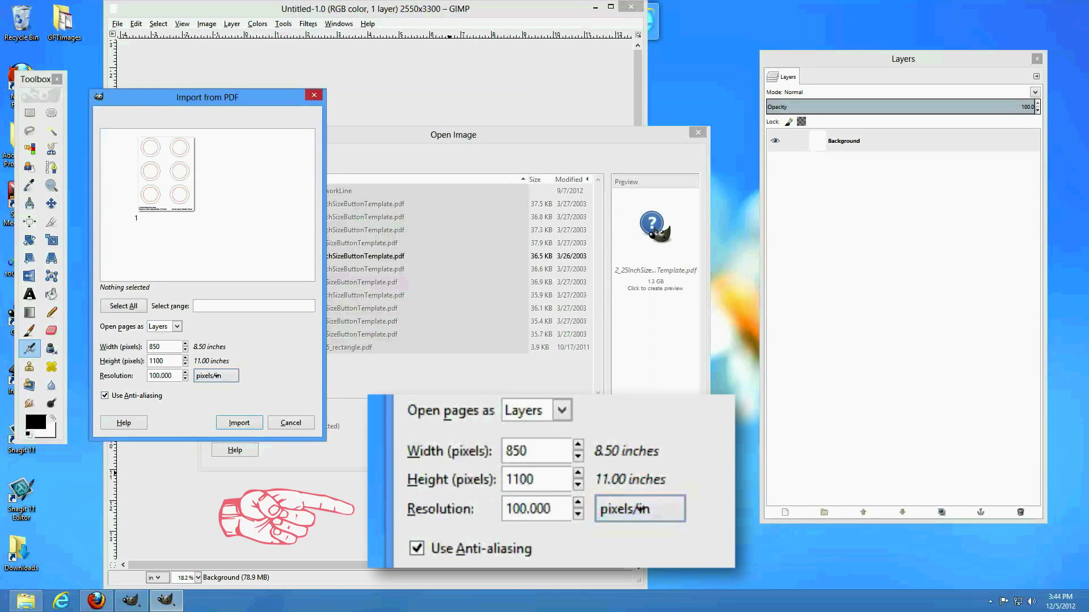
pyautogui.doubleClick(161, 375)
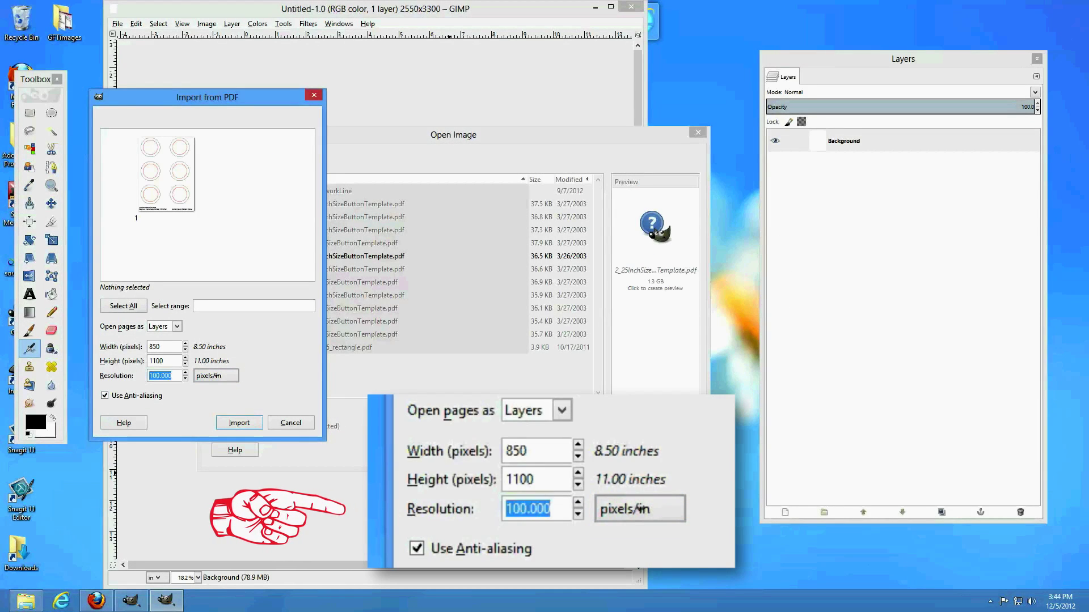
pyautogui.write('300')
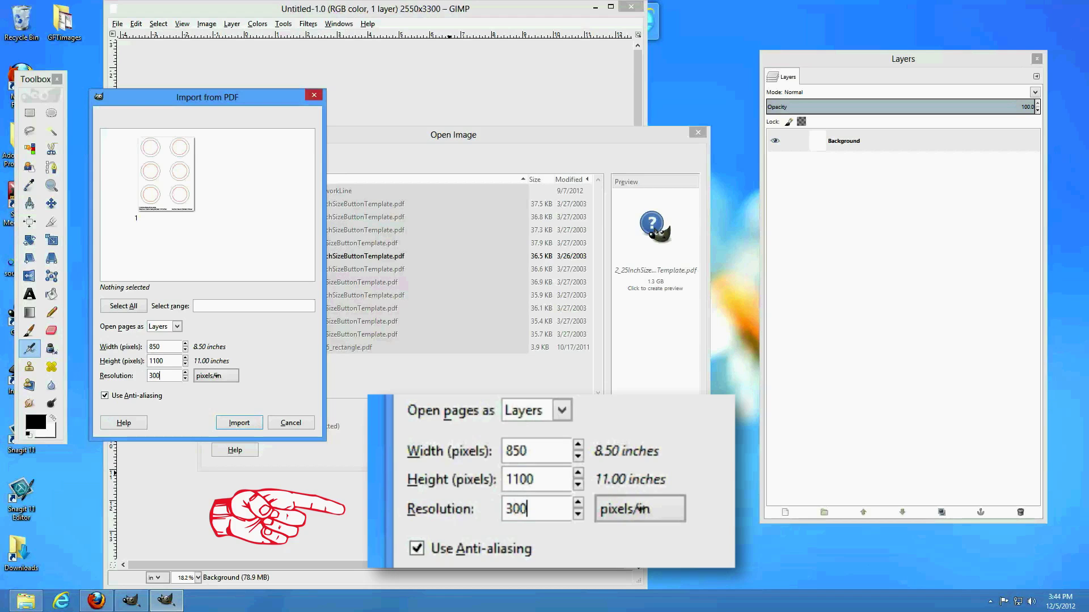
pyautogui.click(163, 361)
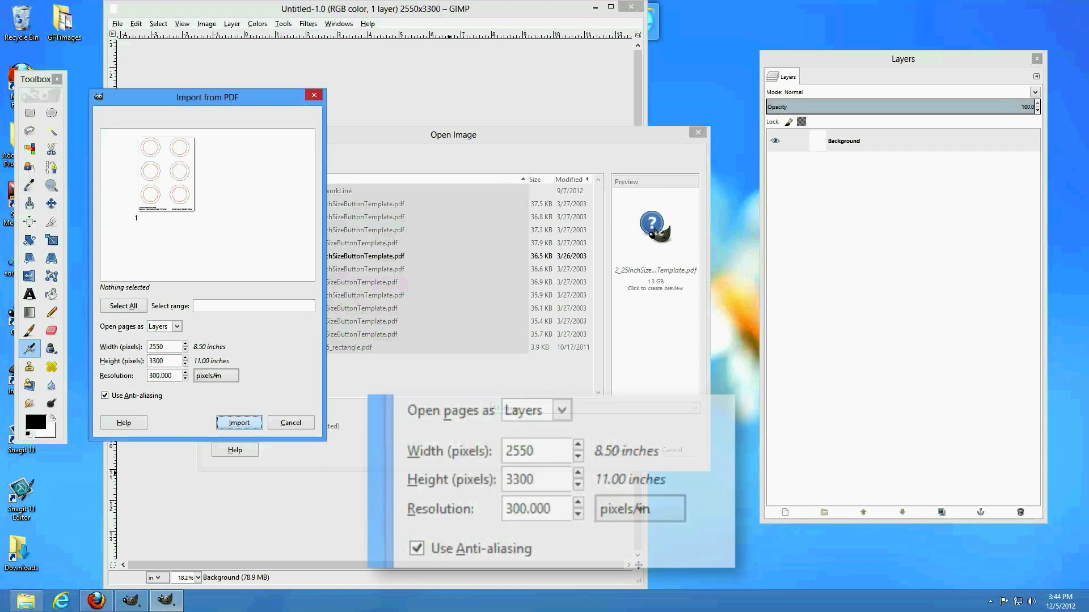
pyautogui.click(239, 422)
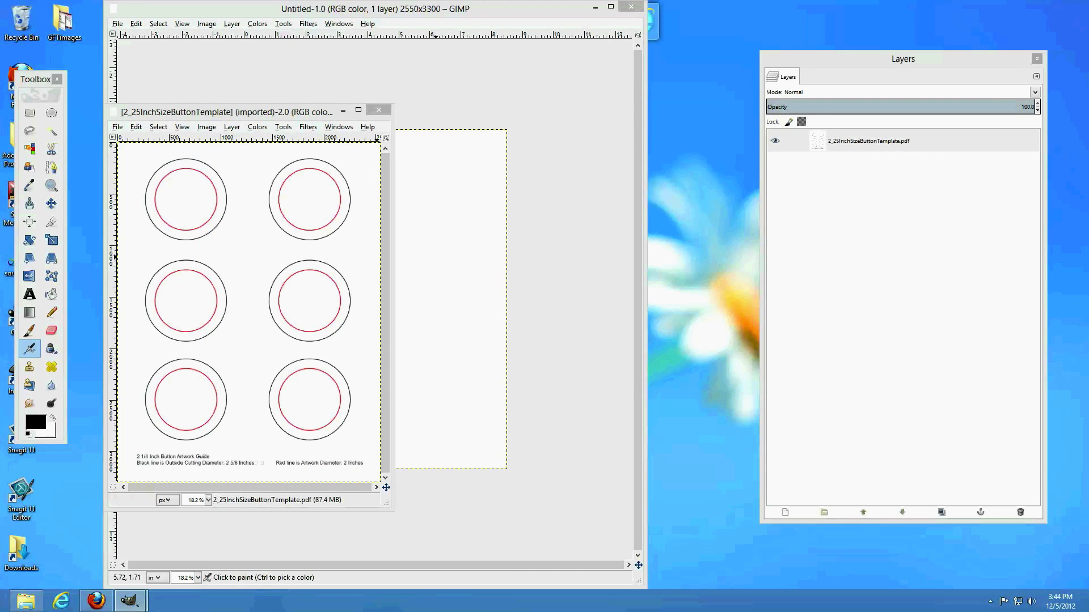
# Paste the copied button template into the blank US-Letter image and turn the floating selection into a new layer
pyautogui.moveTo(467, 8); pyautogui.dragTo(530, 9)
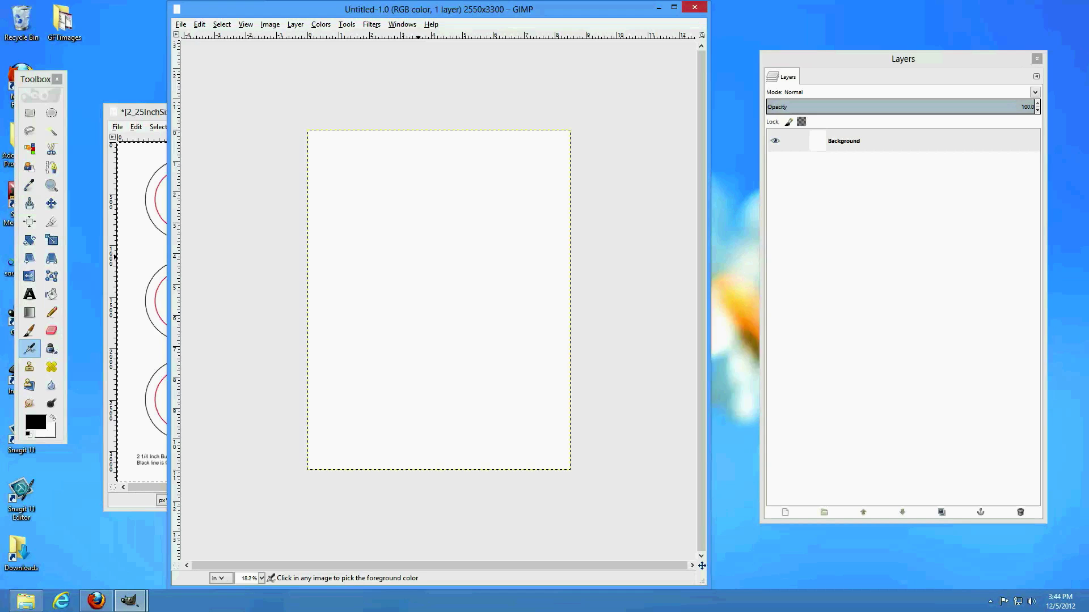
pyautogui.hotkey('ctrl', 'v')
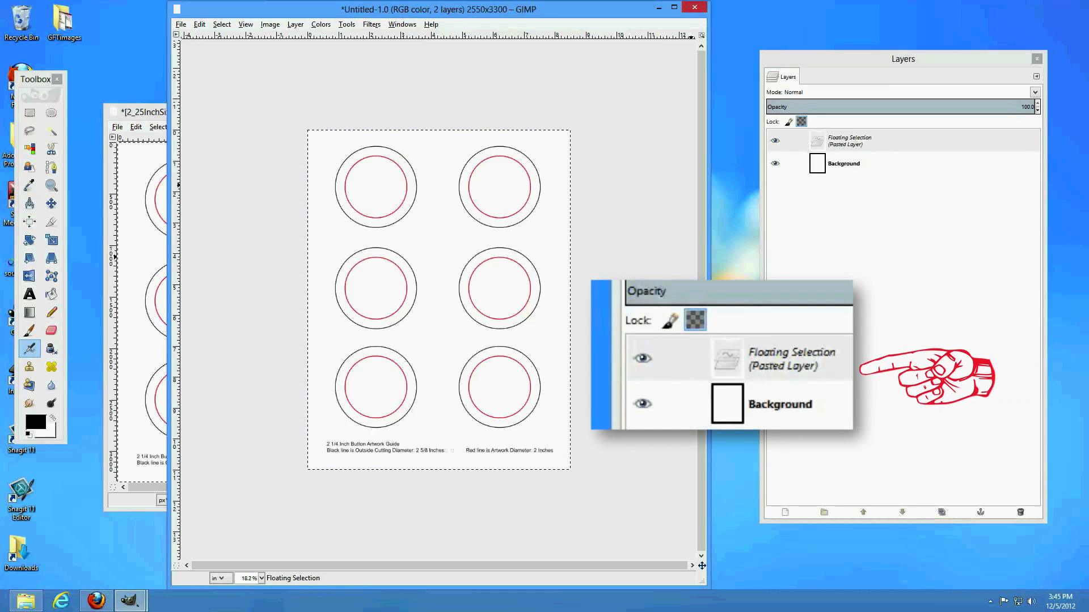
pyautogui.rightClick(886, 267)
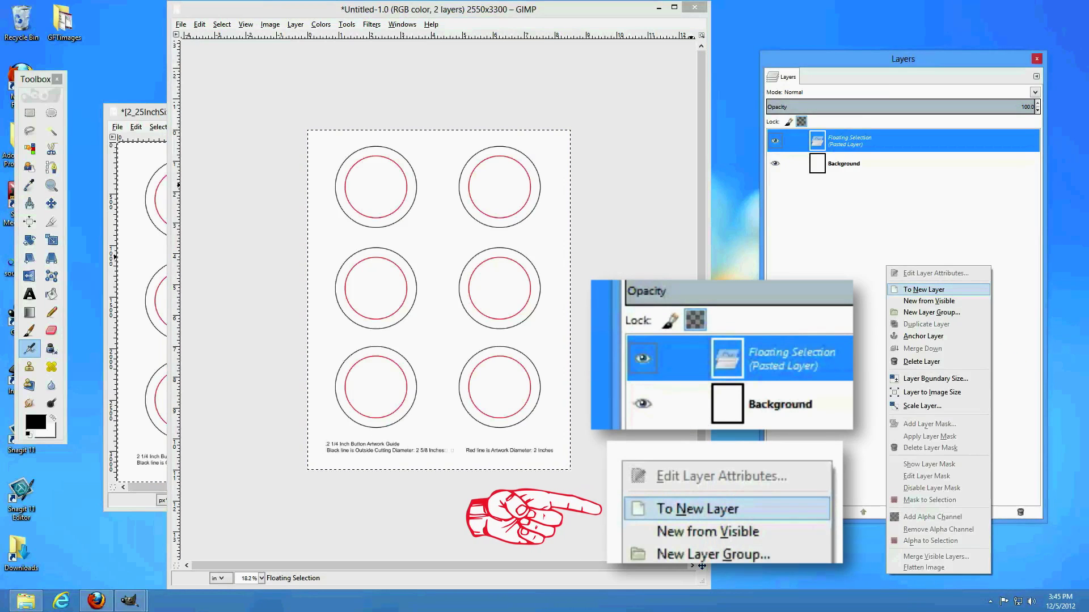
pyautogui.click(923, 289)
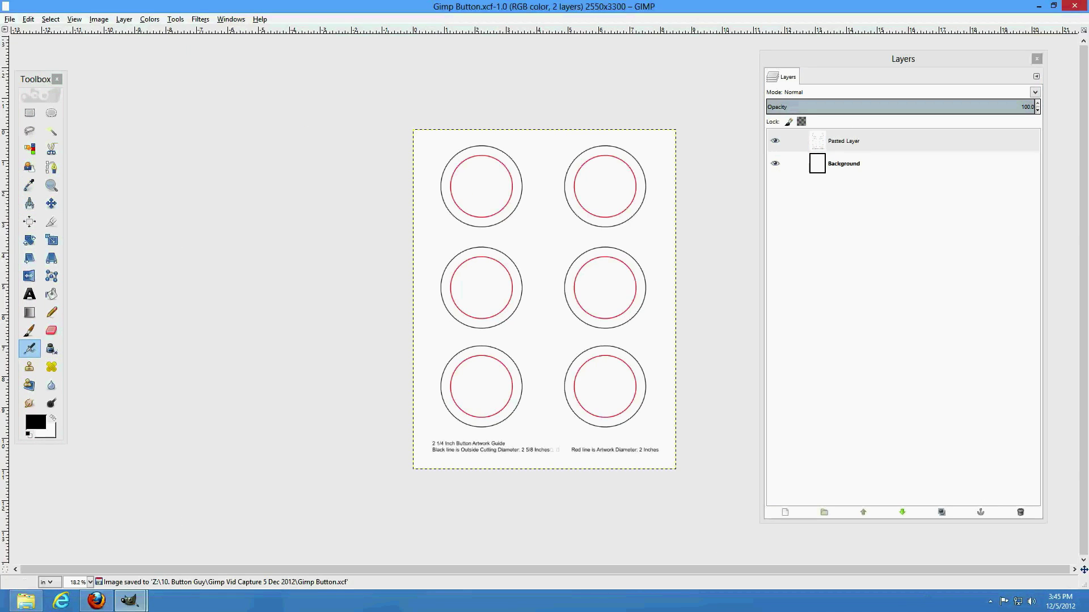
# Import the artwork file Button Guy Button 2 5 Dec 2012.ai from the 10. Button Guy folder
pyautogui.hotkey('alt', 'f')
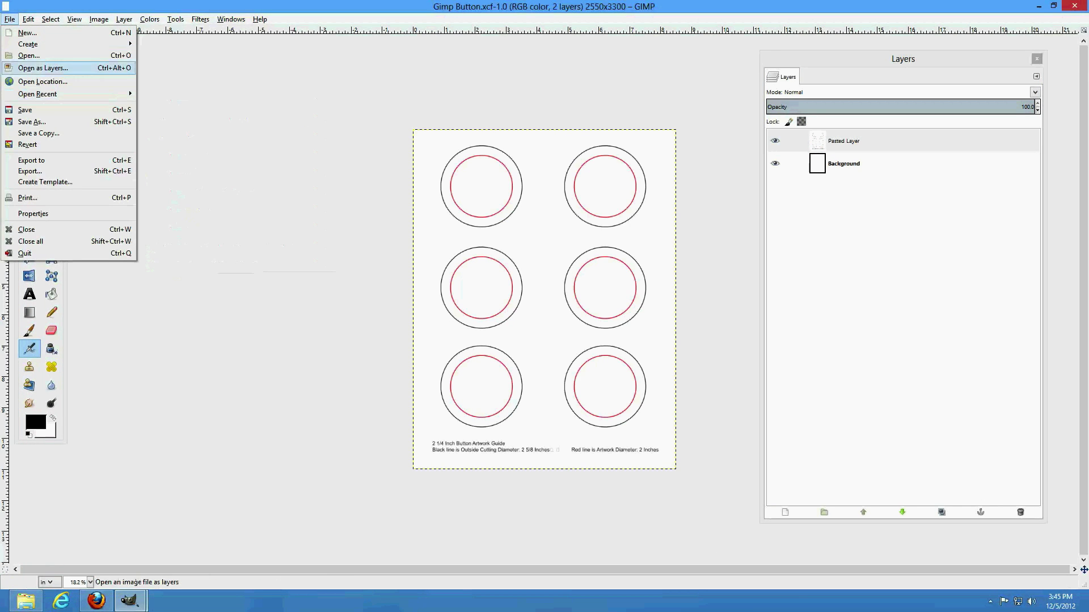
pyautogui.press('Return')
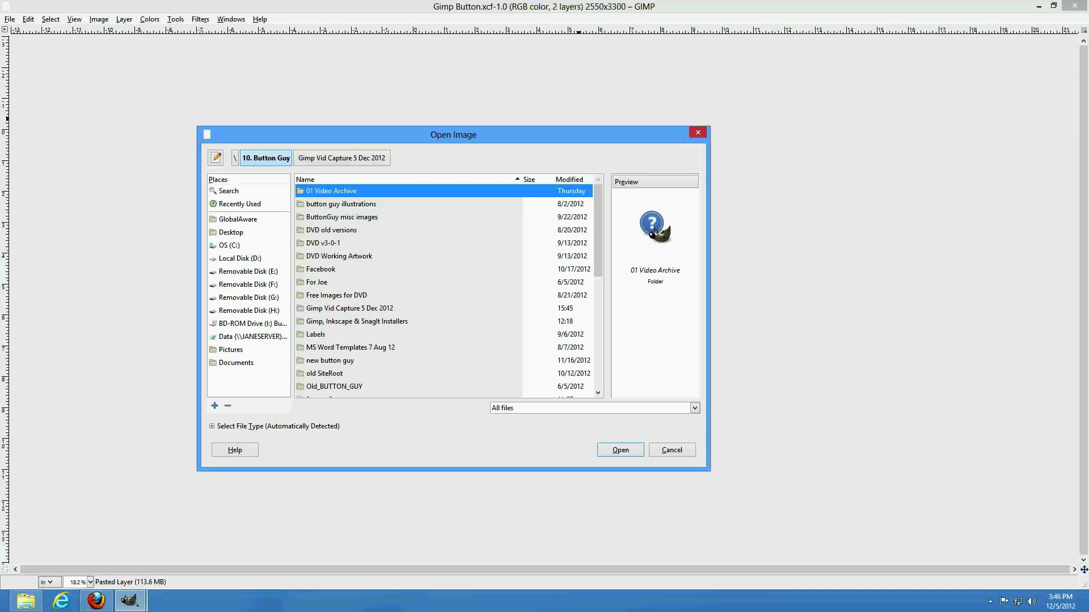
pyautogui.moveTo(597, 231); pyautogui.dragTo(597, 334)
pyautogui.click(356, 213)
pyautogui.click(620, 449)
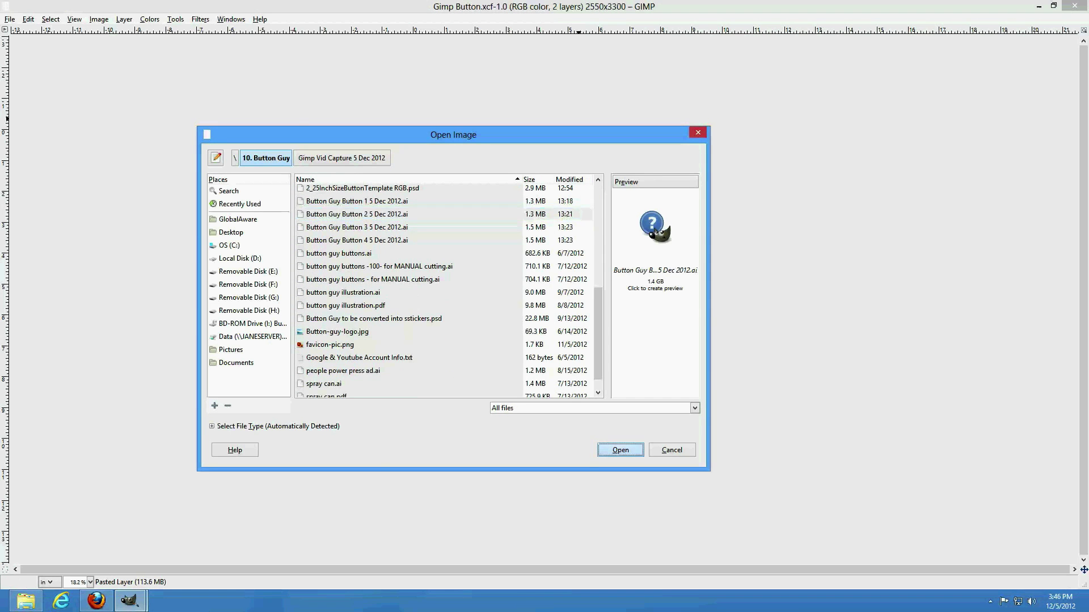
pyautogui.click(219, 389)
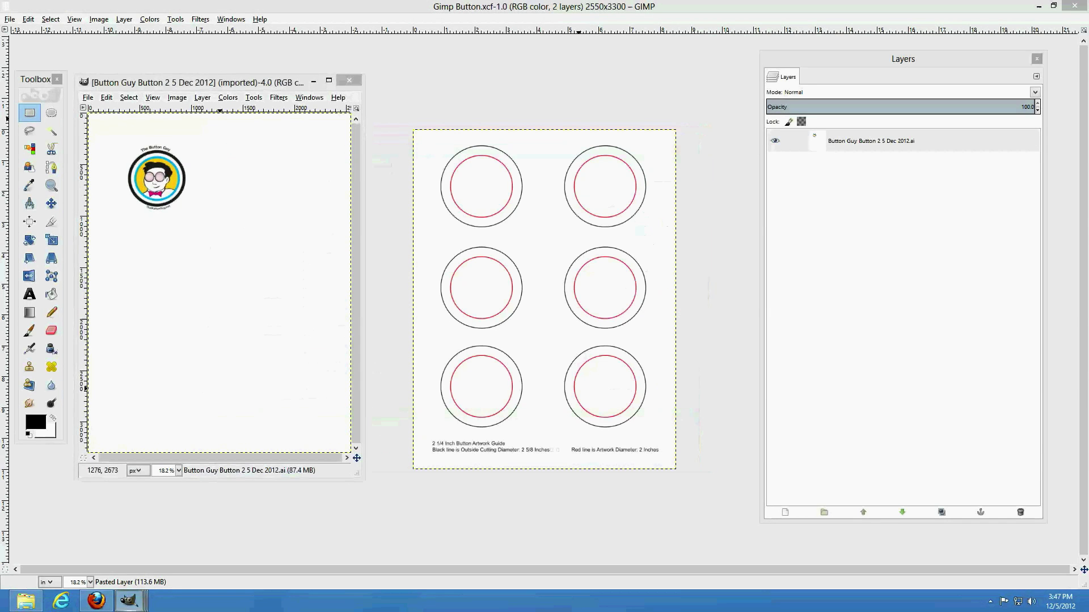
# Copy a rectangle of about 693 × 732 pixels around the button logo and paste it into the template image as a new layer
pyautogui.moveTo(119, 139); pyautogui.dragTo(191, 216)
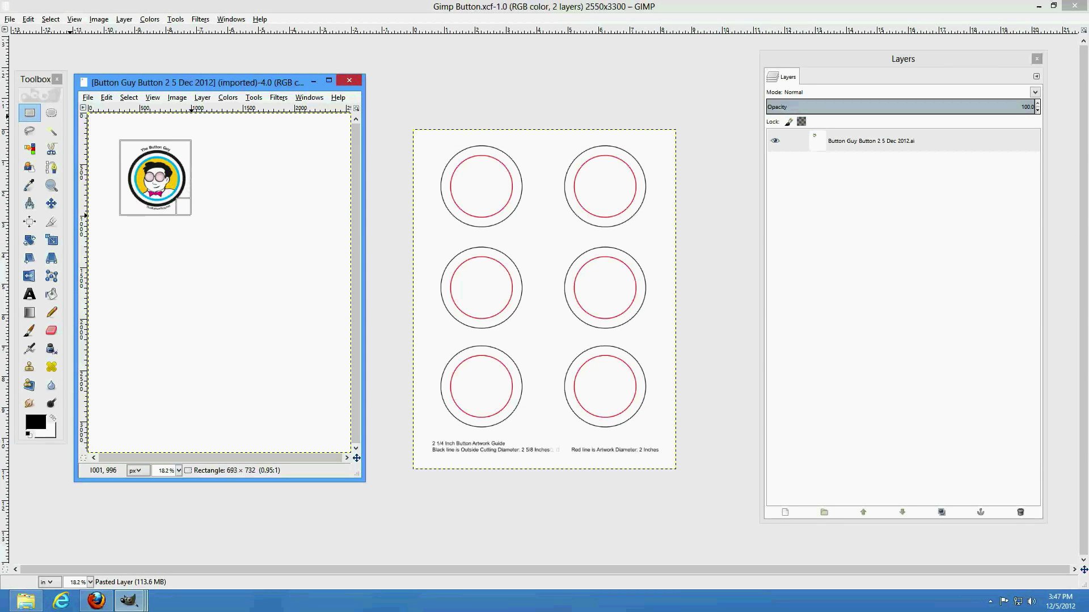
pyautogui.hotkey('ctrl', 'c')
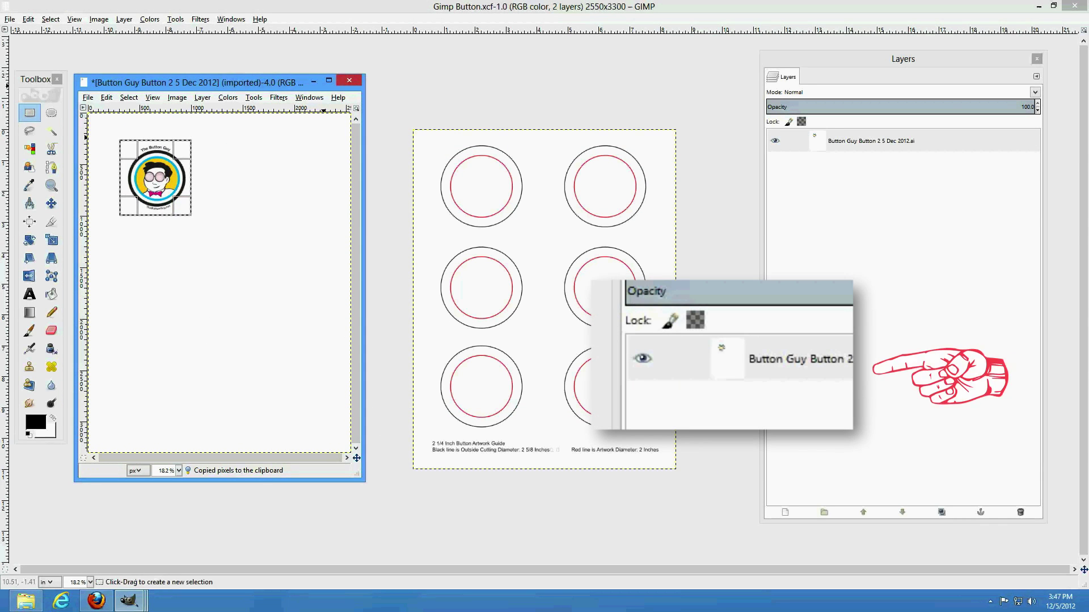
pyautogui.click(313, 82)
pyautogui.hotkey('ctrl', 'v')
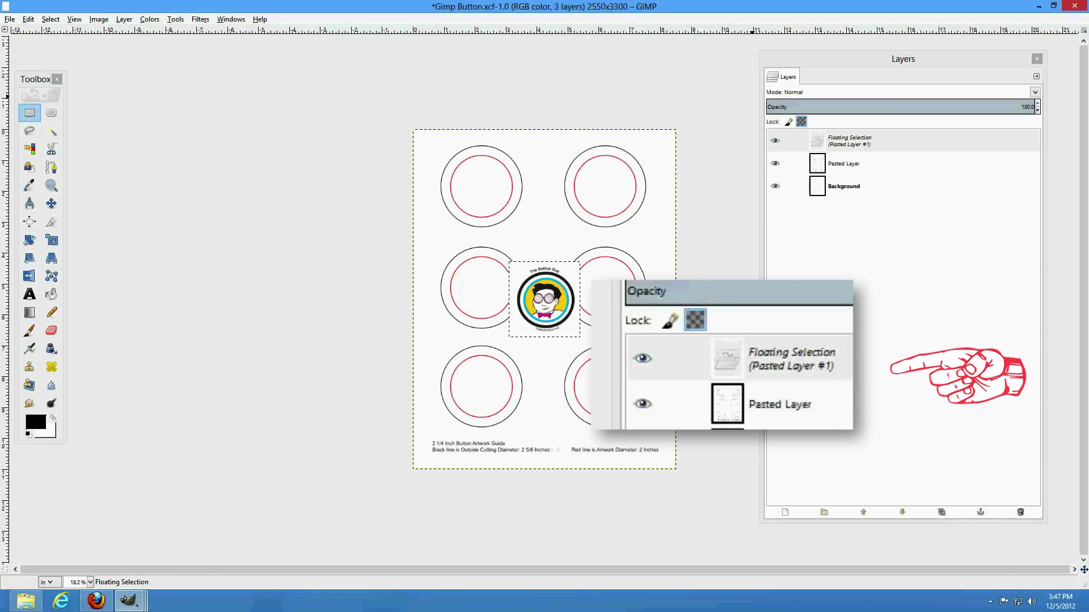
pyautogui.rightClick(898, 272)
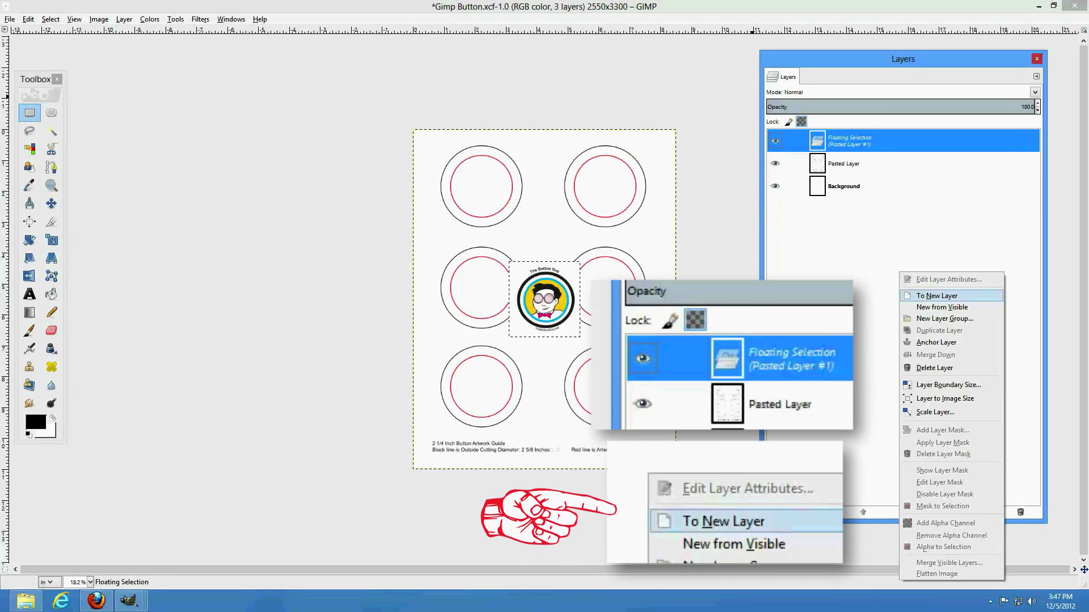
pyautogui.click(936, 295)
# Move the logo layer onto the template's upper-left button circle and set its blending mode to Multiply
pyautogui.press('m')
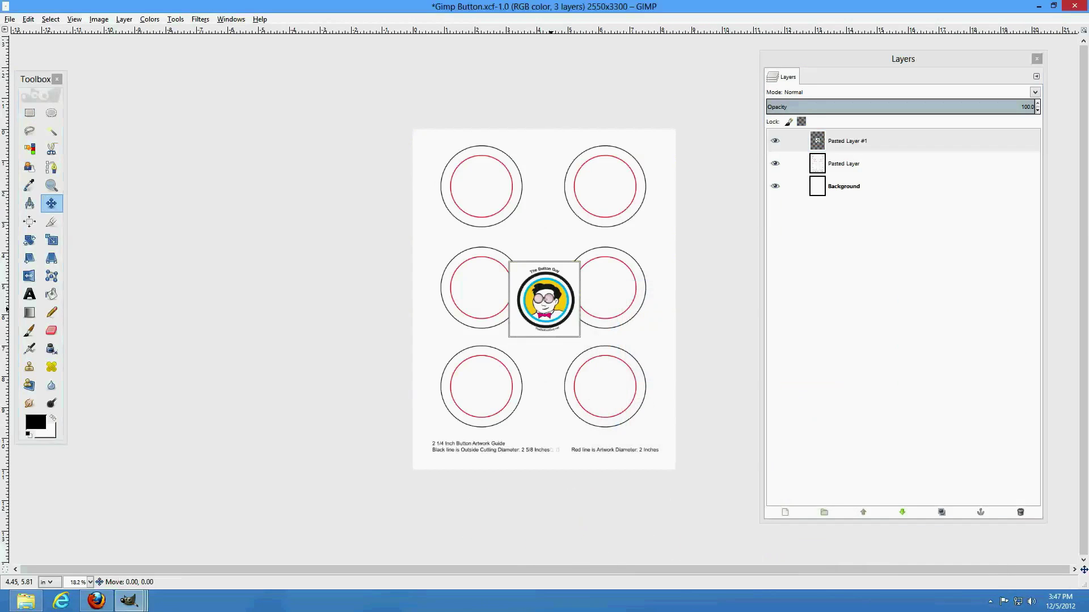
pyautogui.moveTo(545, 299); pyautogui.dragTo(481, 186)
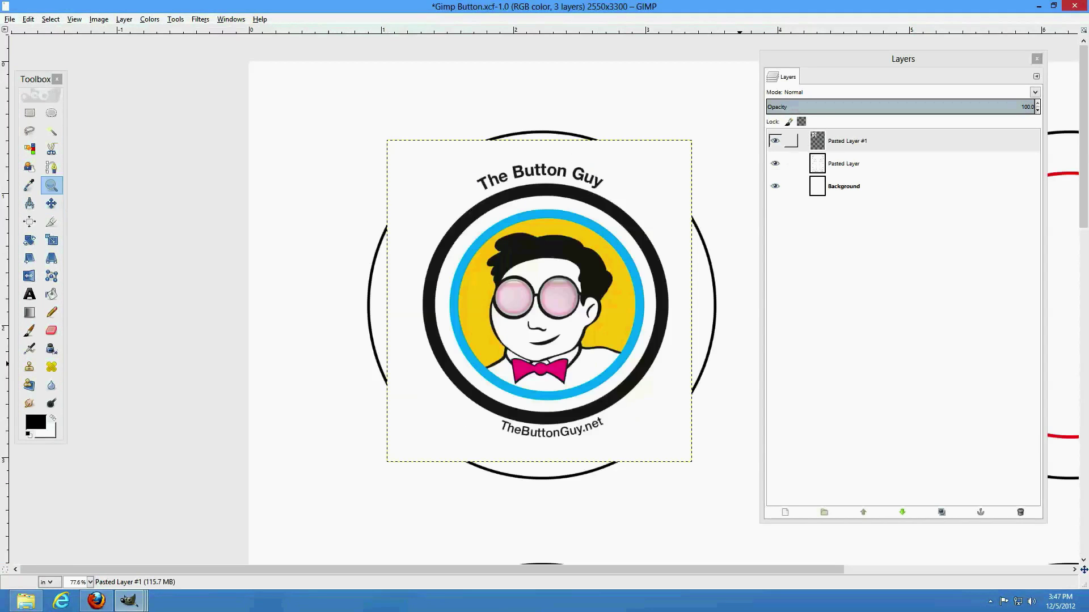
pyautogui.click(847, 140)
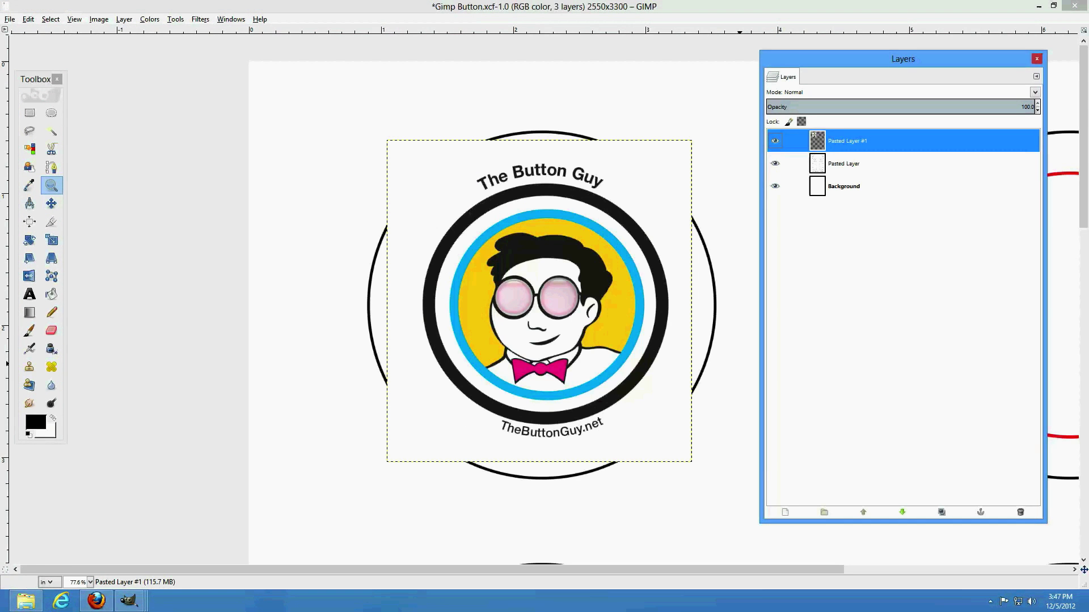
pyautogui.click(1034, 91)
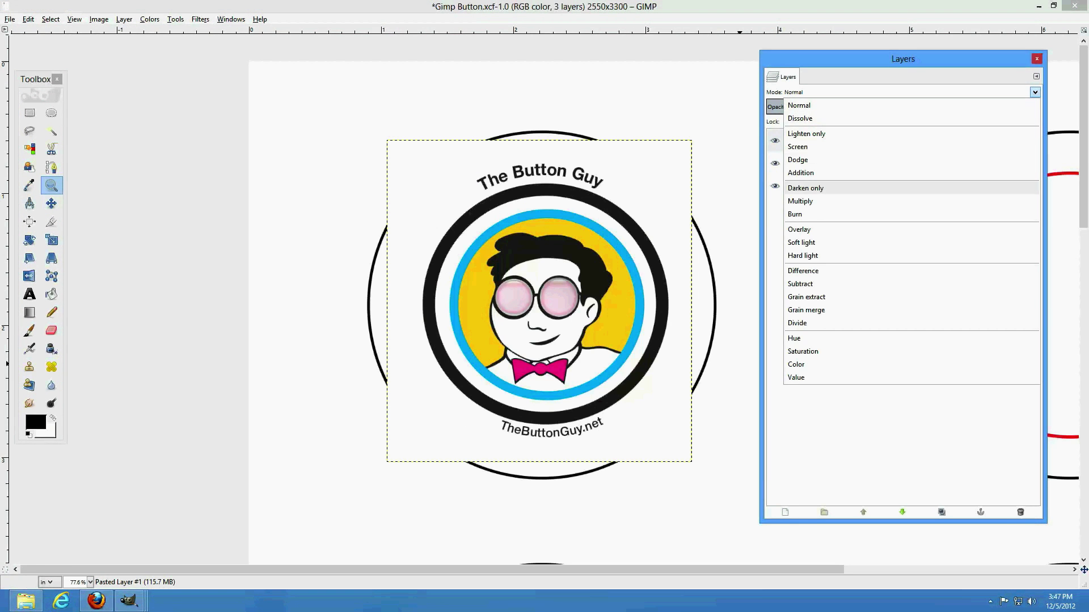
pyautogui.click(799, 201)
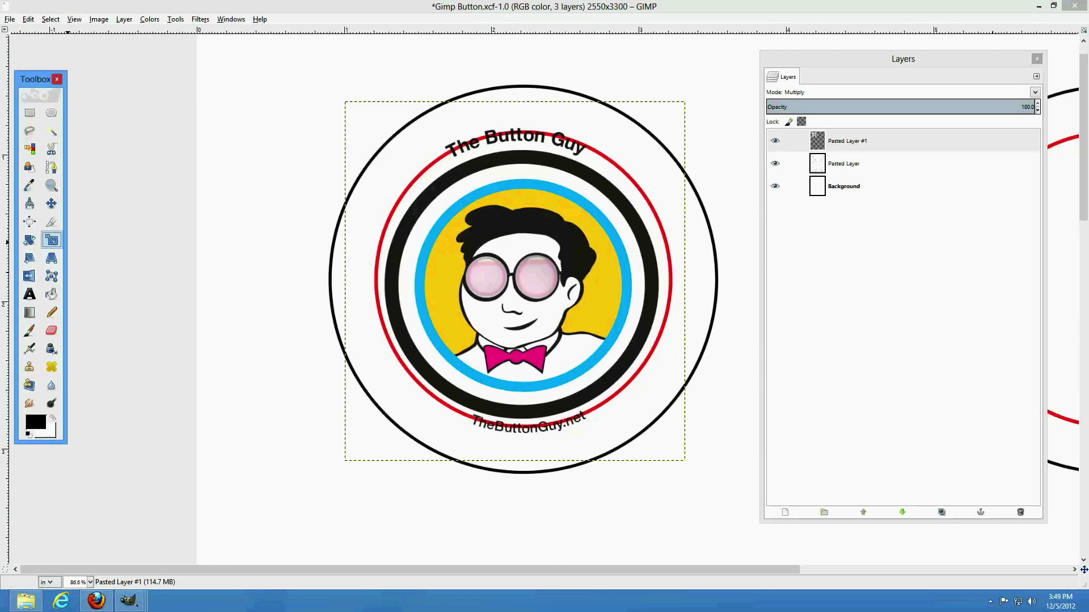
# Scale the logo layer to about 90 percent with linked proportions and center it inside the red artwork circle
pyautogui.click(515, 244)
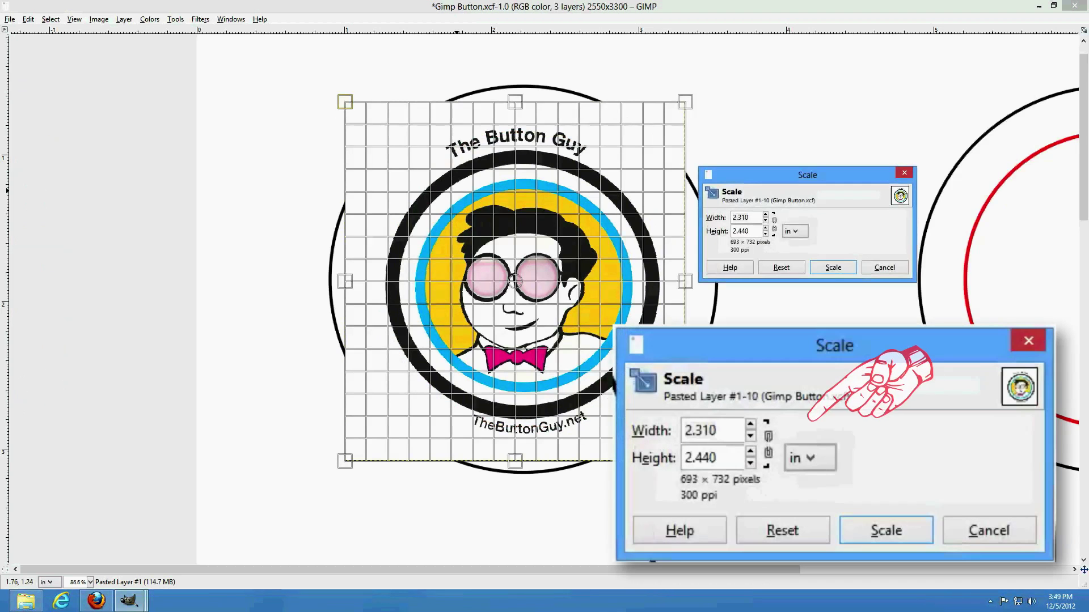
pyautogui.click(774, 224)
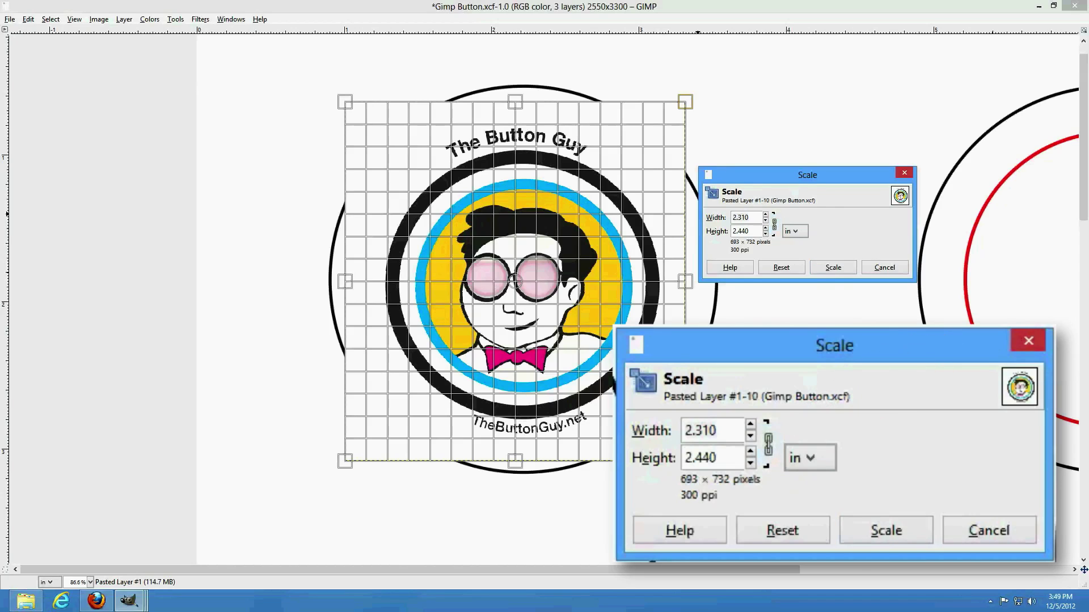
pyautogui.click(794, 231)
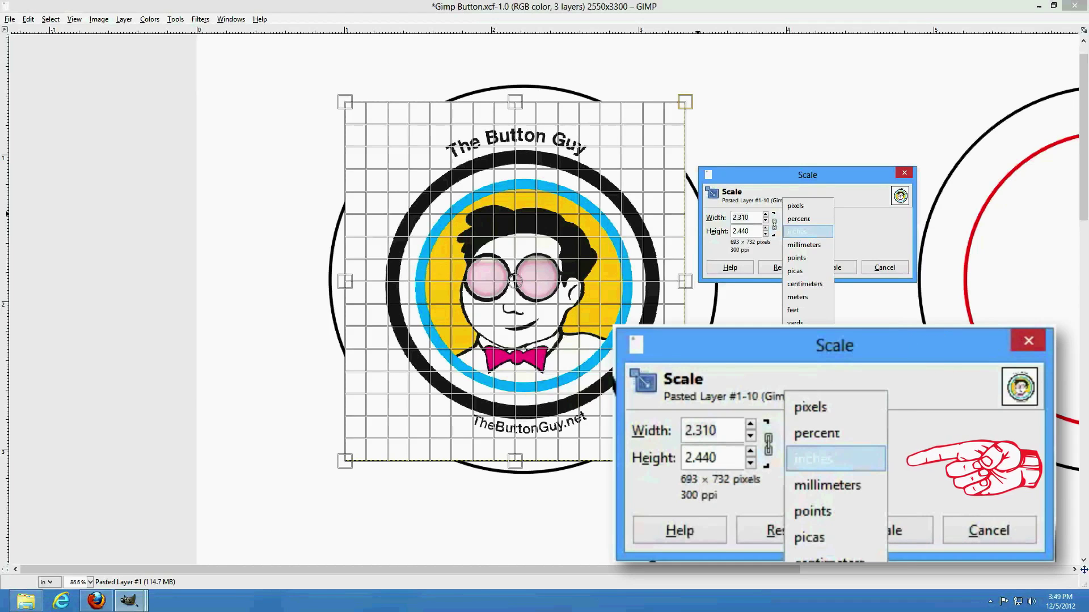
pyautogui.click(797, 218)
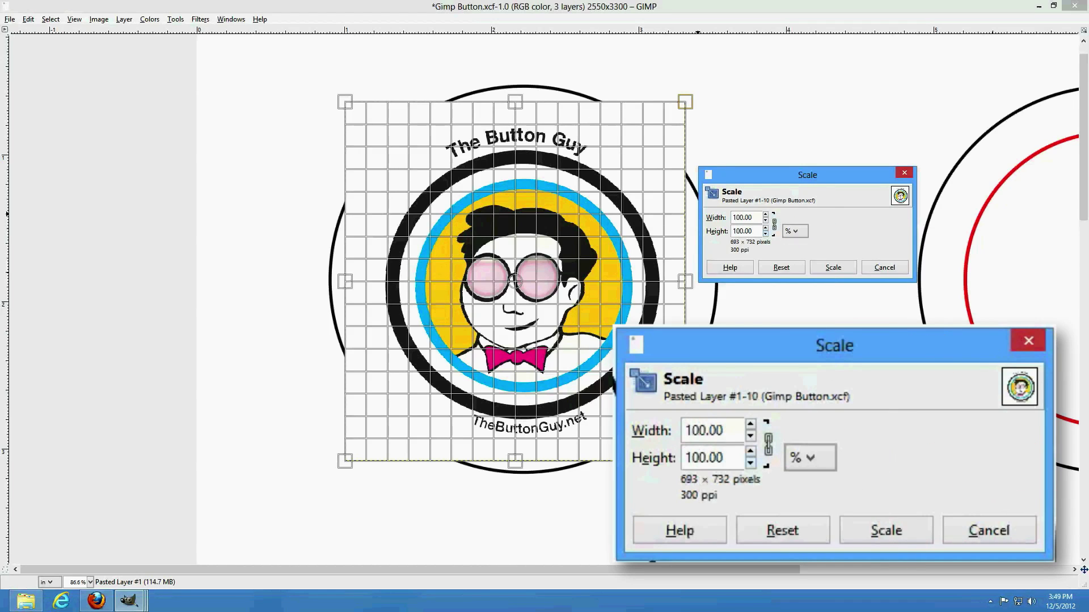
pyautogui.moveTo(685, 460); pyautogui.dragTo(656, 429)
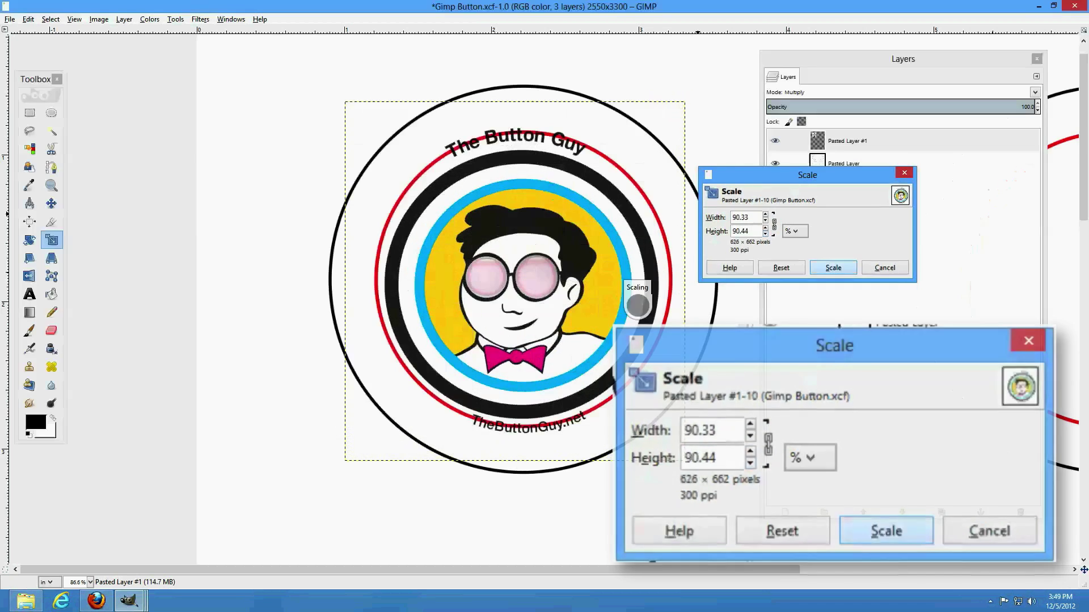
pyautogui.press('m')
pyautogui.moveTo(468, 241); pyautogui.dragTo(489, 255)
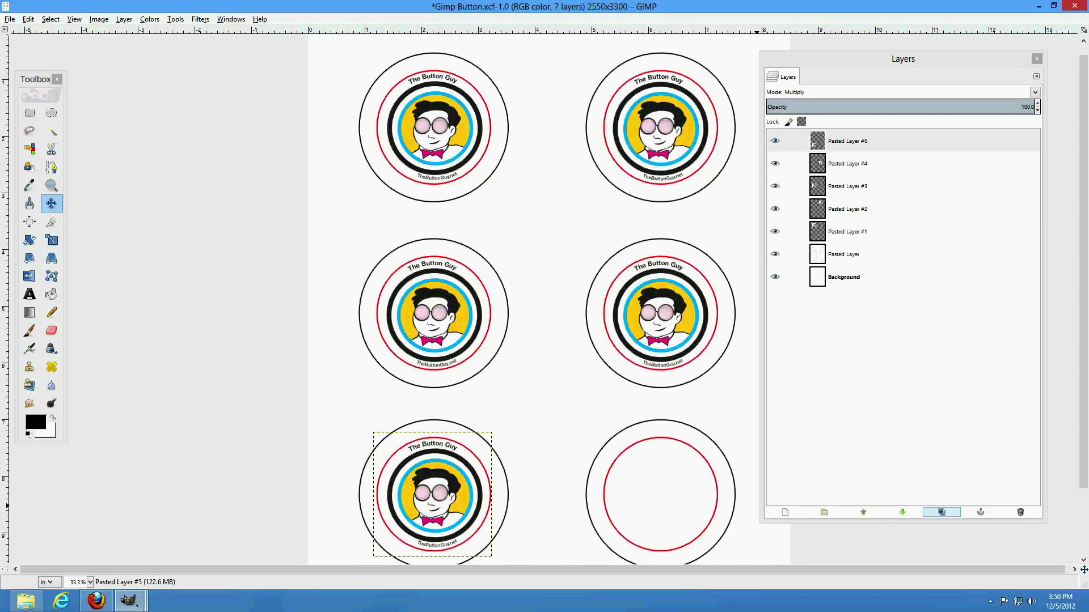
# Add another copy of the logo layer in the empty lower-right button circle
pyautogui.hotkey('ctrl', 'v')
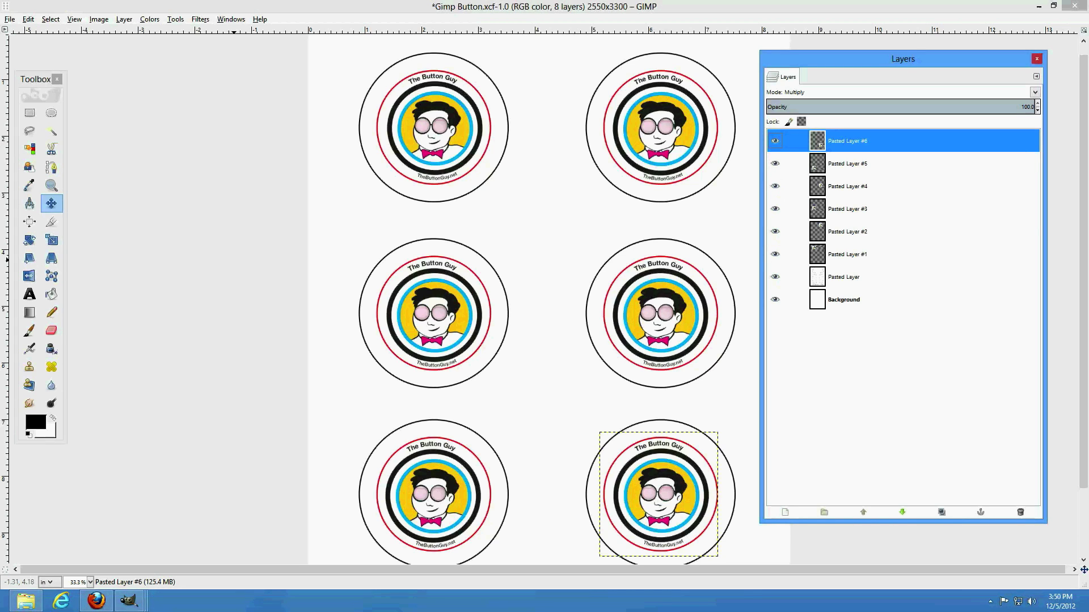
# Import 2_25InchButtonTemplate_NoArtworkLine.pdf from the Templates/PDF/NoArtworkLine folder at 300 pixels/in
pyautogui.click(9, 19)
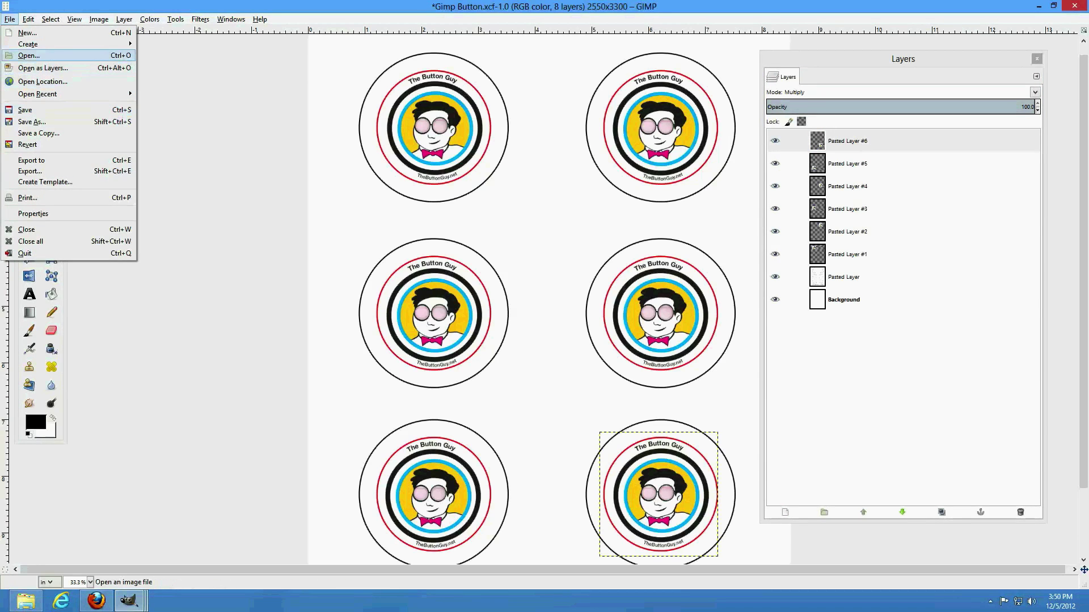
pyautogui.click(28, 55)
pyautogui.click(248, 323)
pyautogui.doubleClick(312, 190)
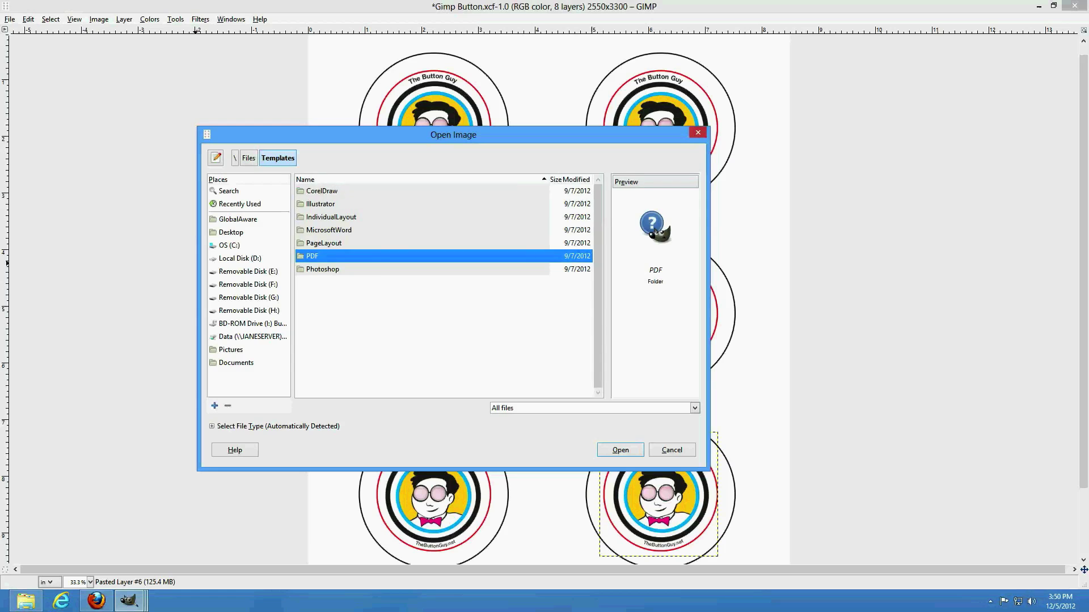
pyautogui.press('Return')
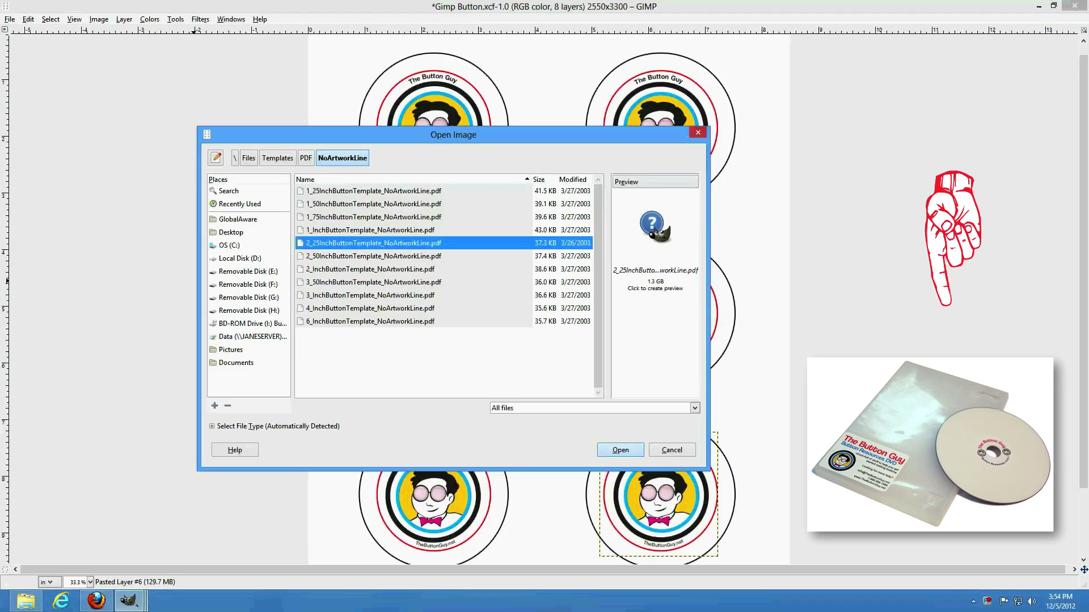
pyautogui.press('Return')
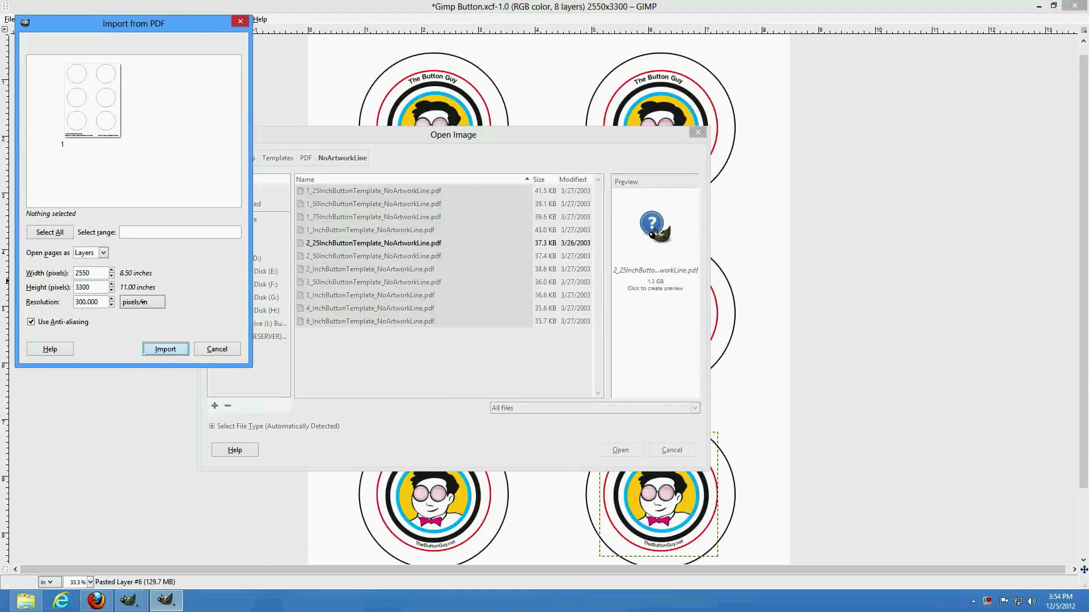
pyautogui.press('Return')
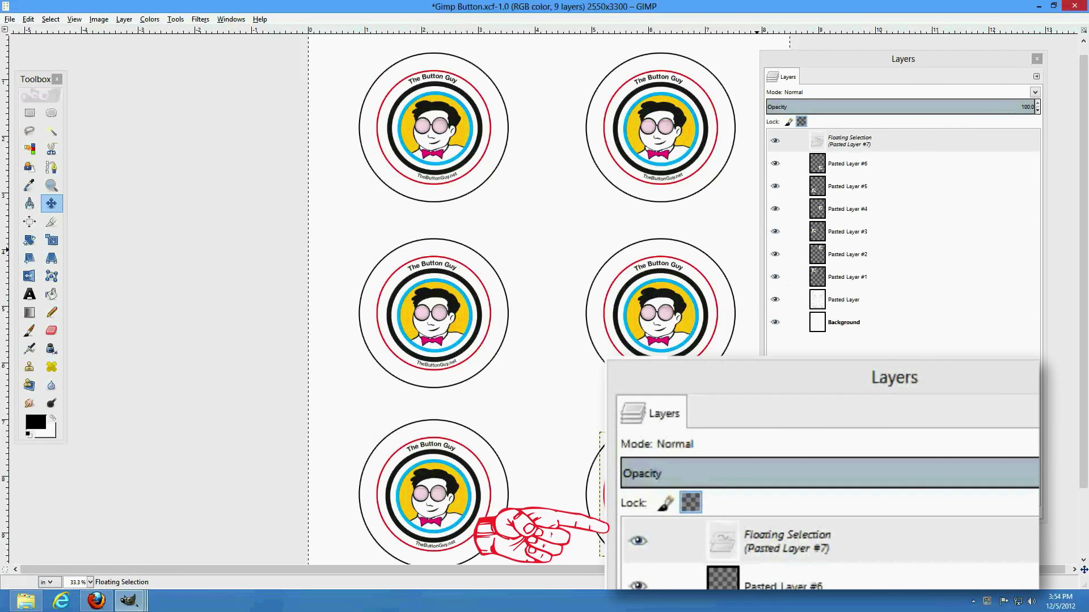
# Convert the floating selection of the pasted no-artwork-line template to a new layer and lower it beneath all six logo layers
pyautogui.rightClick(889, 141)
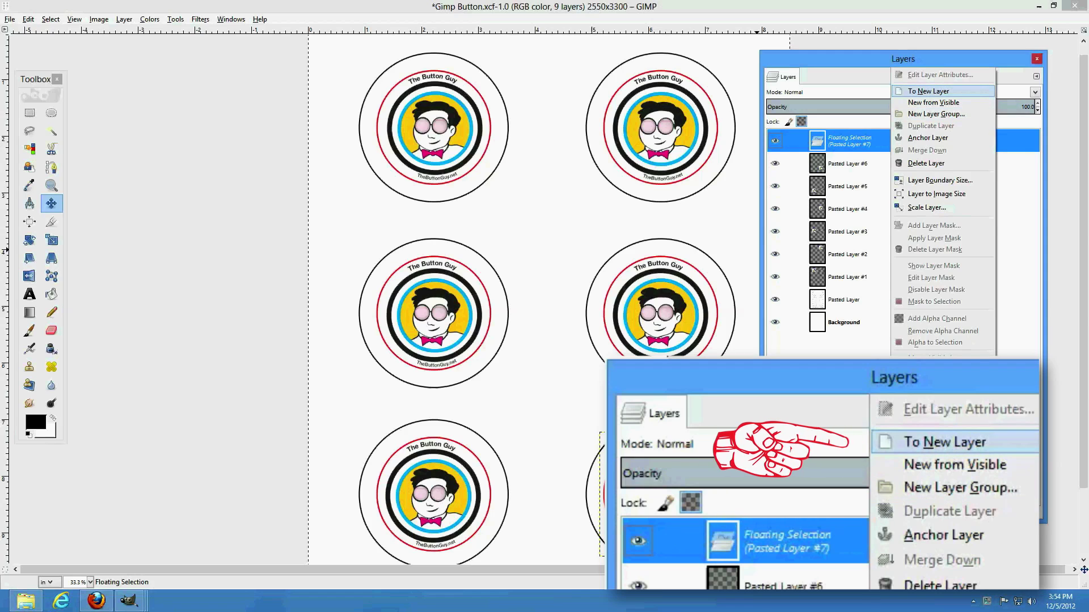
pyautogui.click(928, 90)
pyautogui.click(902, 512)
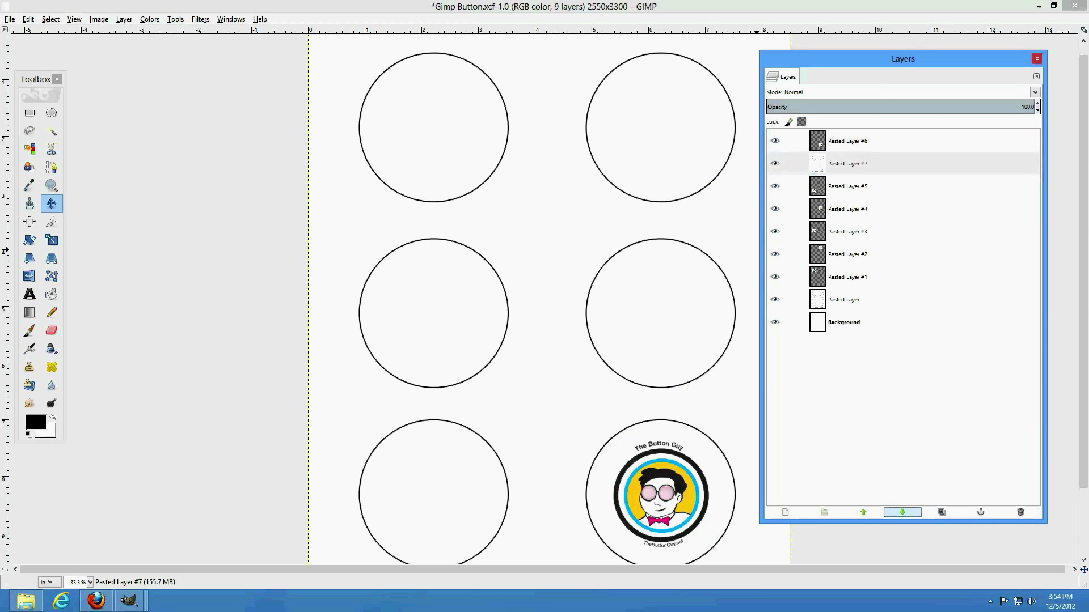
pyautogui.click(902, 512)
pyautogui.click(902, 512)
pyautogui.click(902, 512)
pyautogui.click(902, 512)
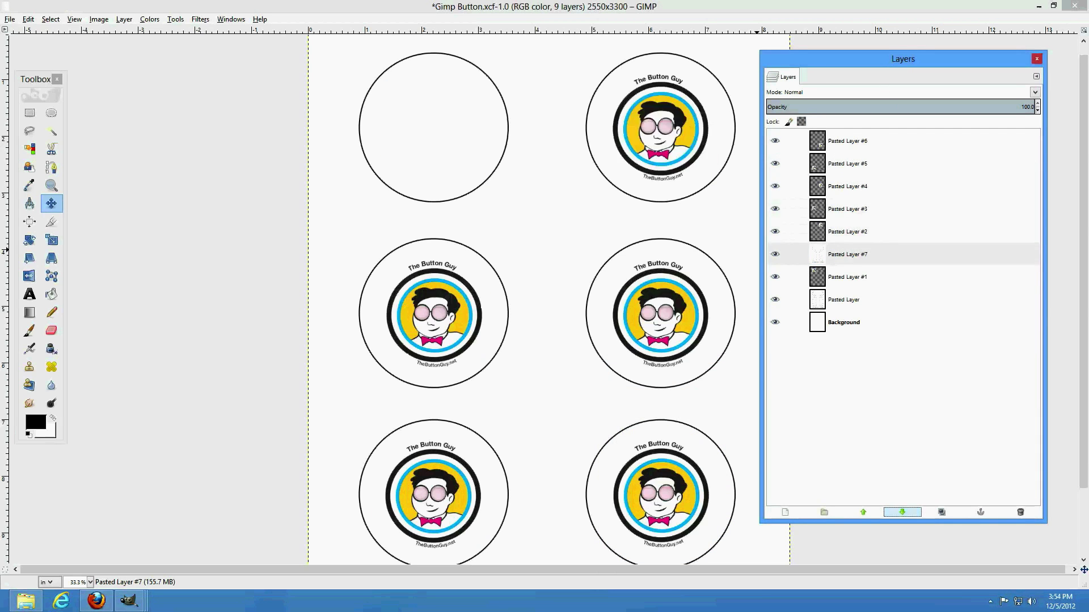
pyautogui.click(902, 512)
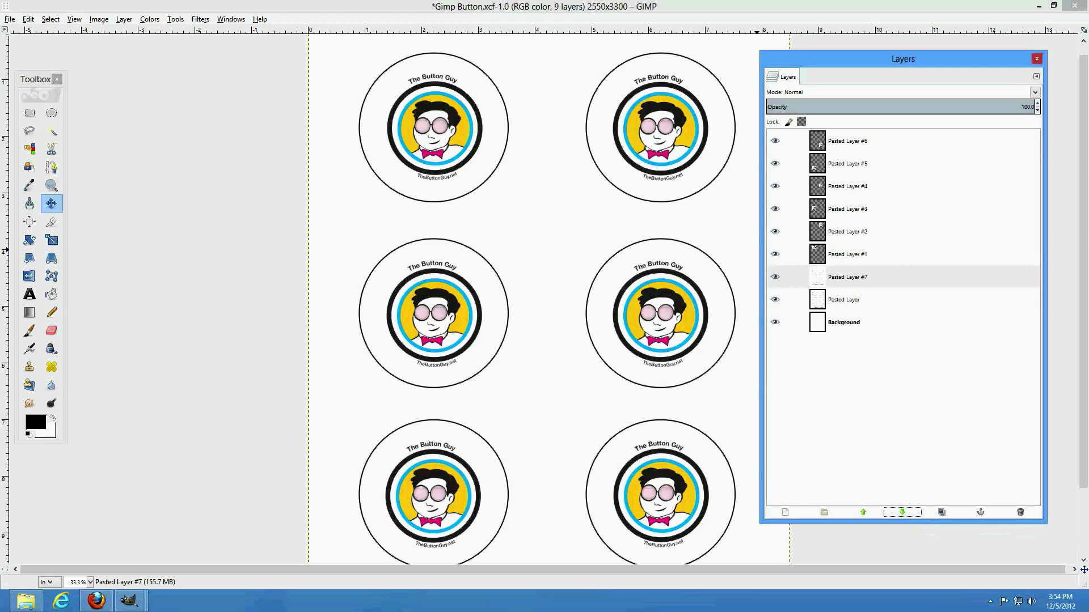